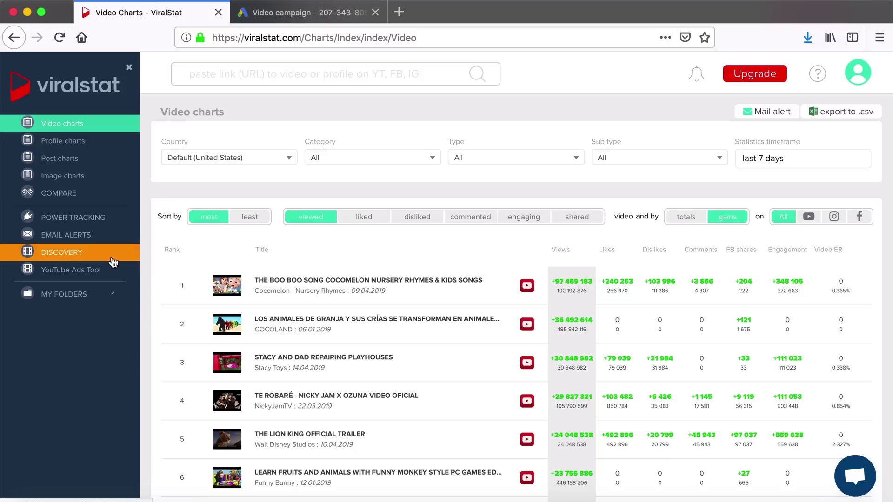
- Open the YouTube Ads Tool, show only Monetized video, and enter keyword 'best long lasting concealer'
{"action": "left_click", "coordinate": [90, 275]}
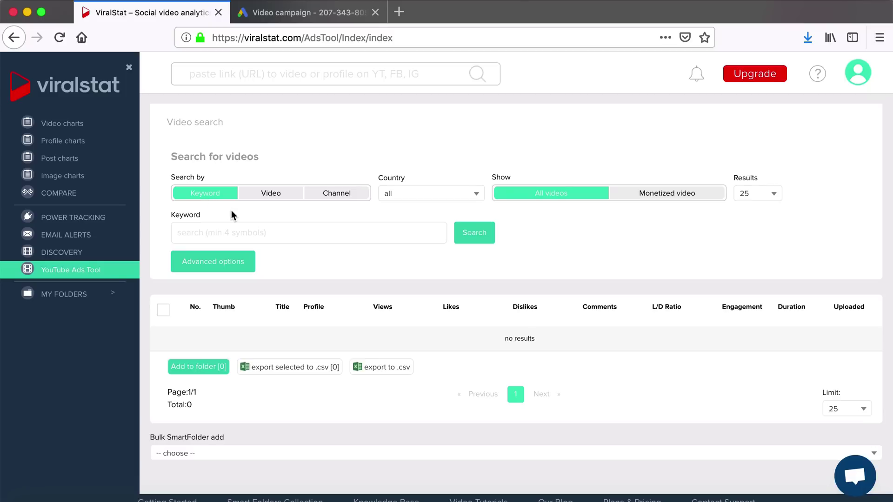
{"action": "left_click", "coordinate": [651, 195]}
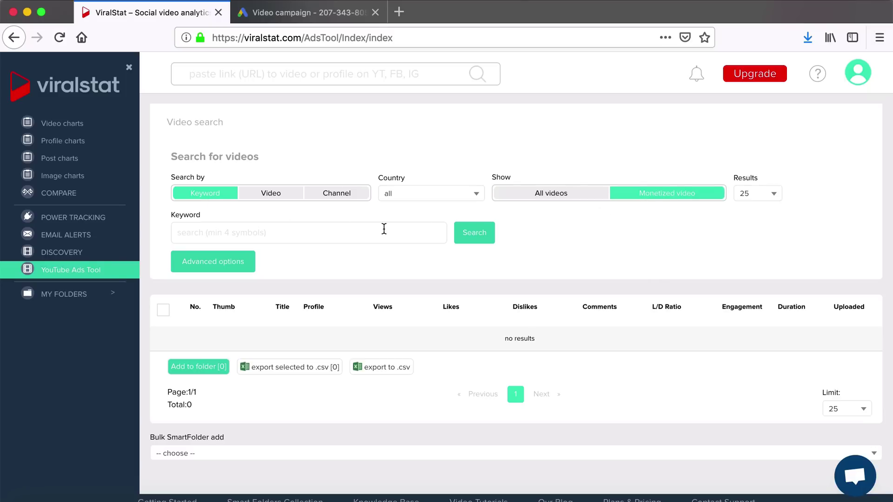
{"action": "left_click", "coordinate": [241, 234]}
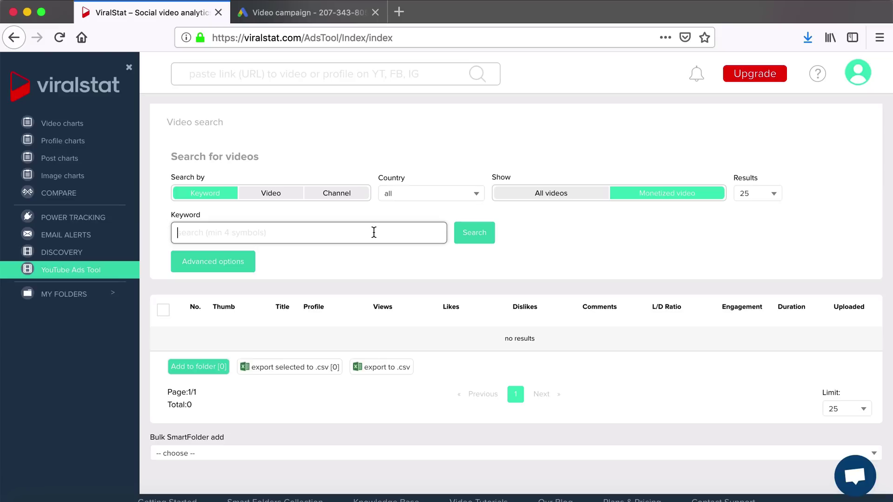
{"action": "type", "text": "best long lasting concealer"}
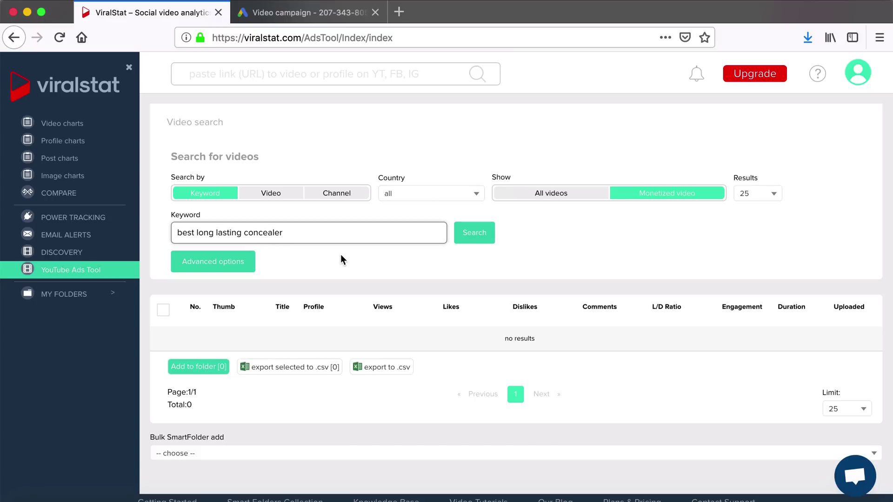
- Expand the advanced search options and exclude the keyword l'oreal
{"action": "left_click", "coordinate": [247, 271]}
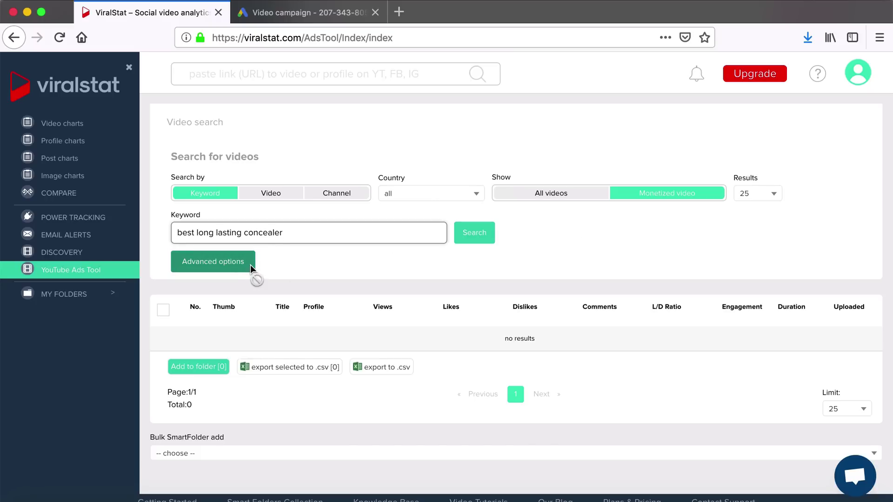
{"action": "scroll", "coordinate": [334, 266], "scroll_direction": "down", "scroll_amount": 1}
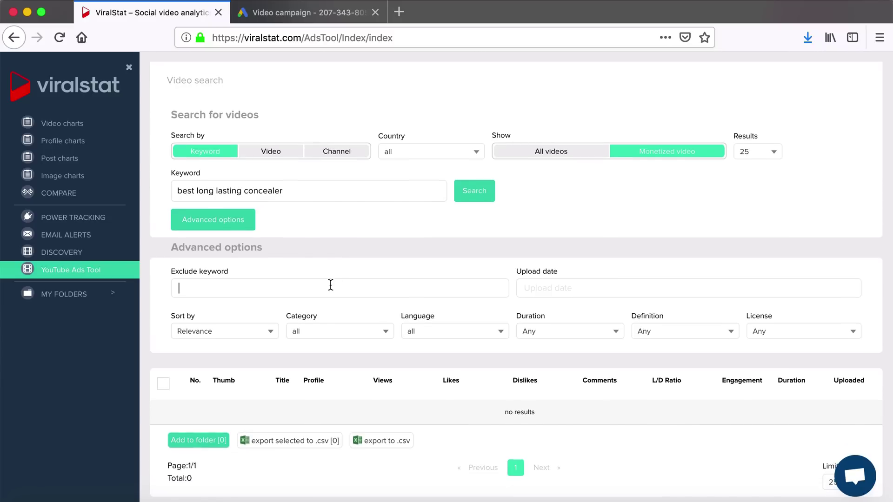
{"action": "left_click", "coordinate": [330, 284]}
{"action": "type", "text": "l'oreal"}
- Review the sort, category, language, duration, definition and licence filters, then limit uploads to 10/04/2019 - 16/04/2019
{"action": "left_click", "coordinate": [257, 336]}
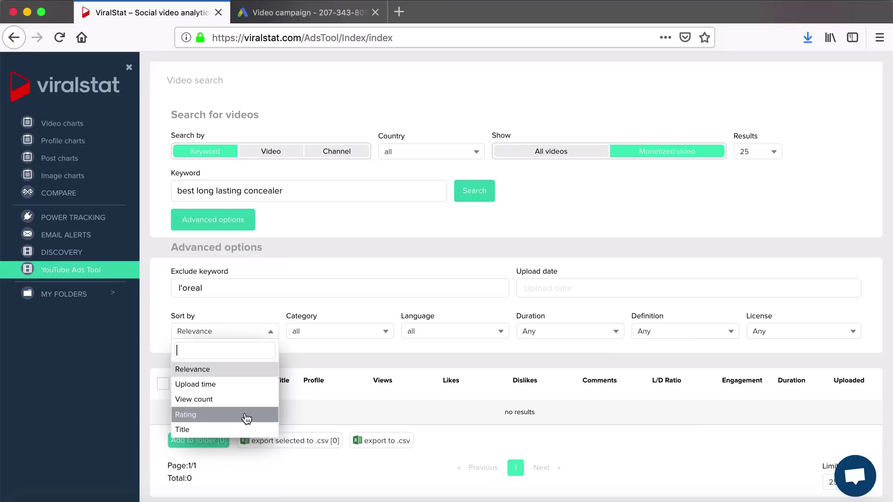
{"action": "left_click", "coordinate": [340, 333]}
{"action": "left_click", "coordinate": [439, 332]}
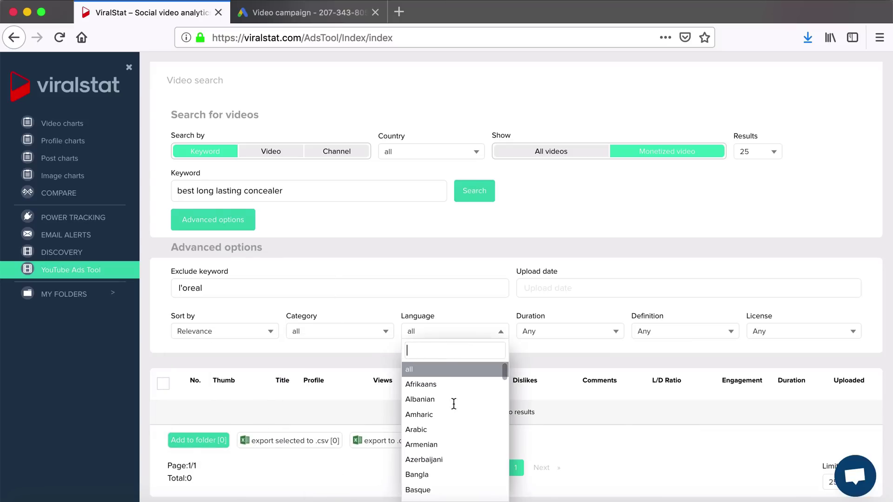
{"action": "scroll", "coordinate": [460, 465], "scroll_direction": "down", "scroll_amount": 3}
{"action": "left_click", "coordinate": [577, 333]}
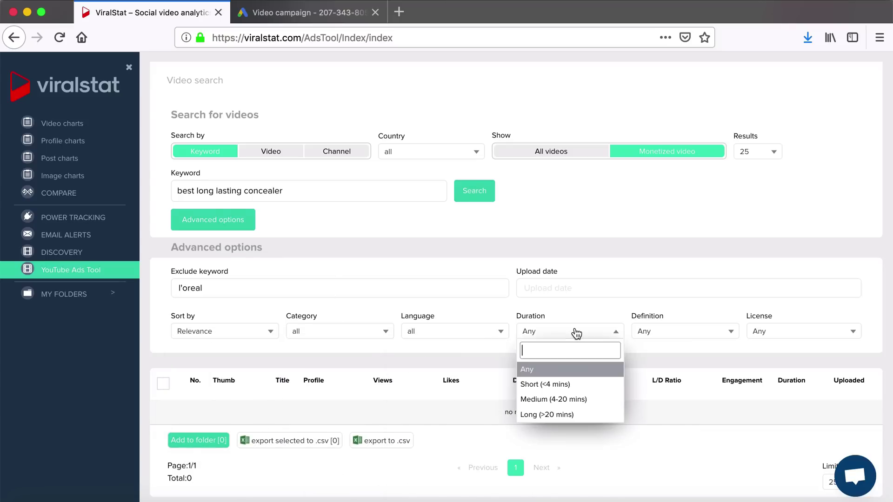
{"action": "left_click", "coordinate": [643, 334]}
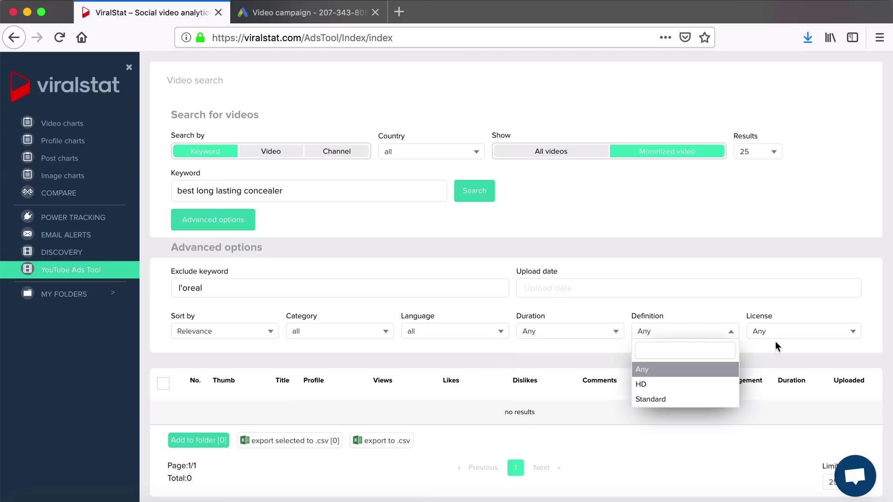
{"action": "left_click", "coordinate": [788, 333]}
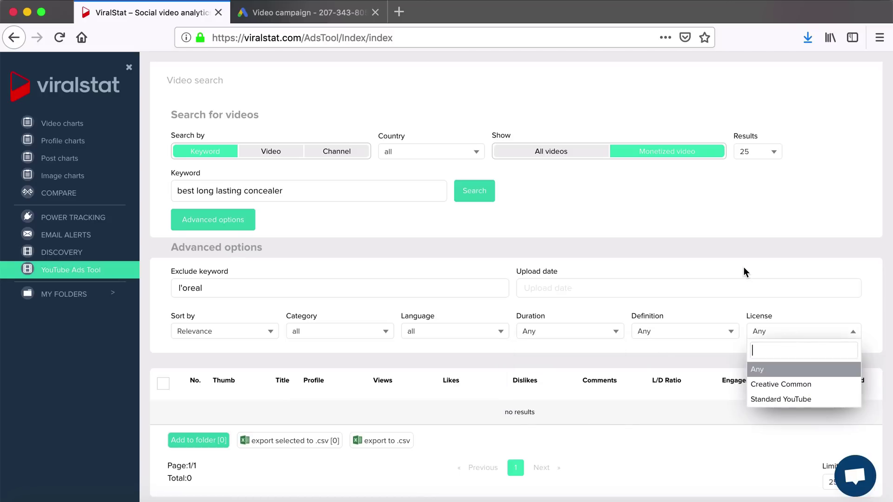
{"action": "left_click", "coordinate": [585, 288]}
{"action": "left_click", "coordinate": [546, 193]}
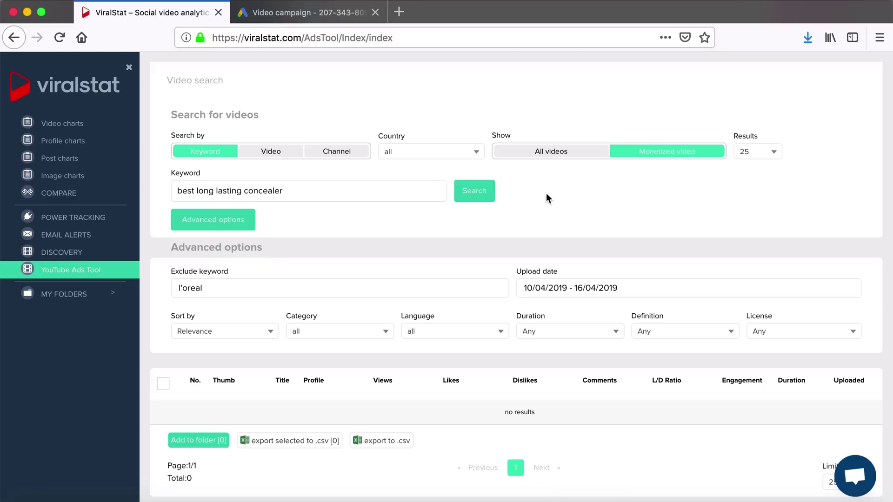
- Run the monetized concealer video search, keeping results at 25
{"action": "left_click", "coordinate": [761, 152]}
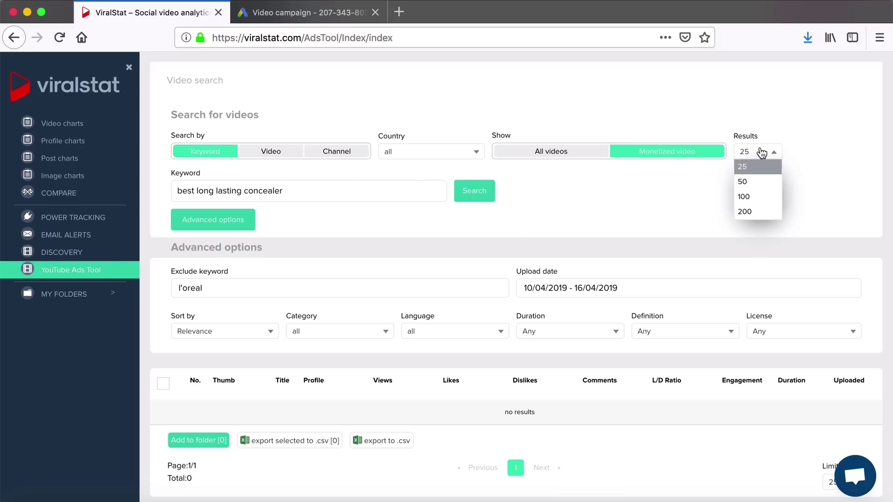
{"action": "left_click", "coordinate": [483, 202]}
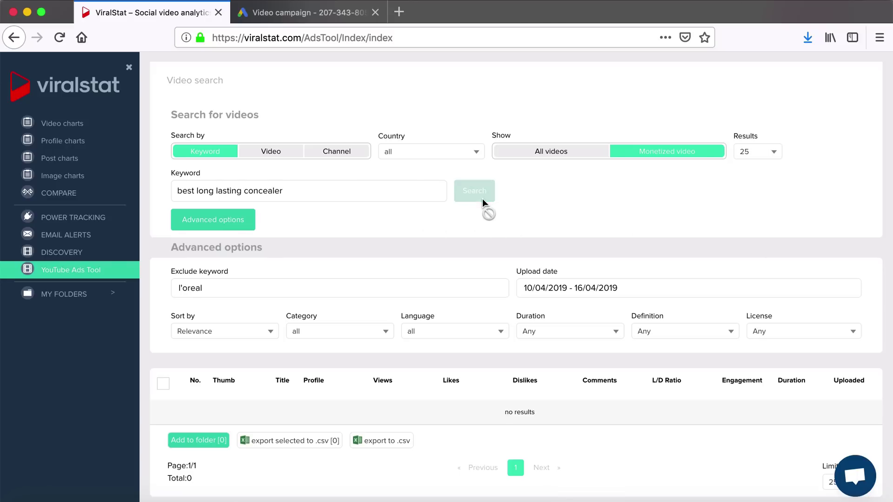
{"action": "left_click", "coordinate": [483, 204]}
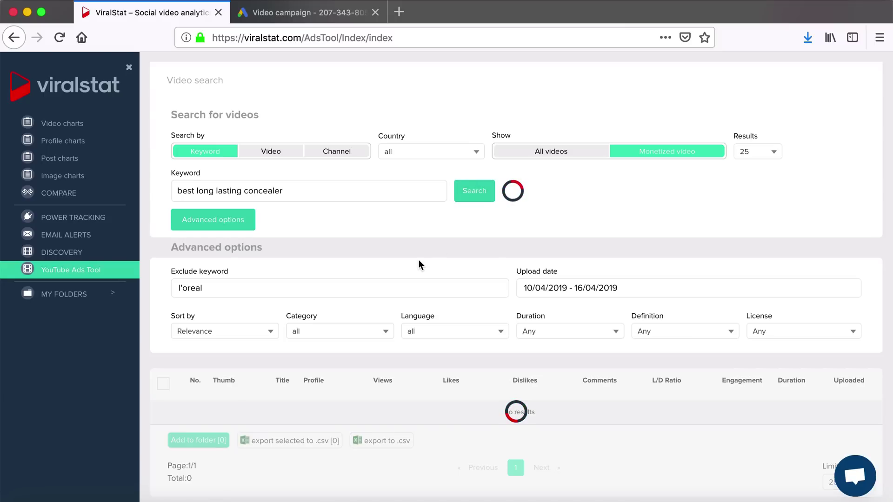
- Scroll through the results and open the second video, Full Face of New DRUGSTORE MAKEUP Tested
{"action": "scroll", "coordinate": [419, 262], "scroll_direction": "down", "scroll_amount": 10}
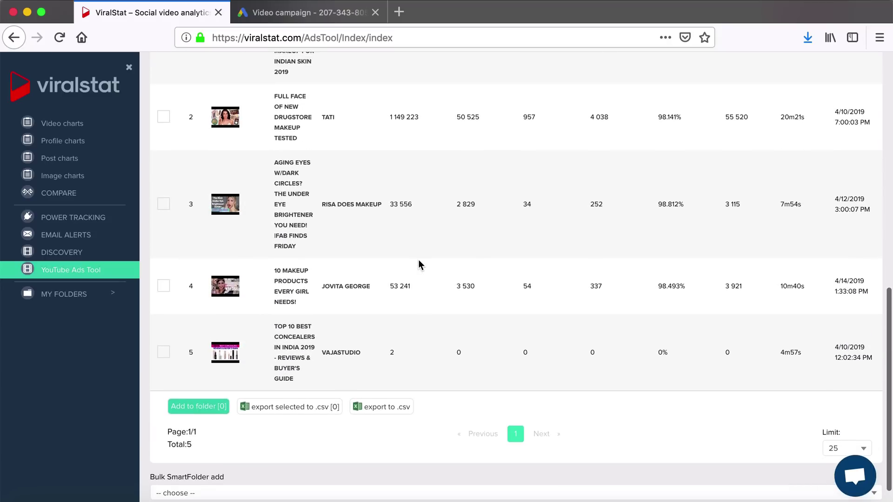
{"action": "scroll", "coordinate": [419, 264], "scroll_direction": "down", "scroll_amount": 4}
{"action": "scroll", "coordinate": [418, 261], "scroll_direction": "down", "scroll_amount": 2}
{"action": "scroll", "coordinate": [418, 261], "scroll_direction": "up", "scroll_amount": 10}
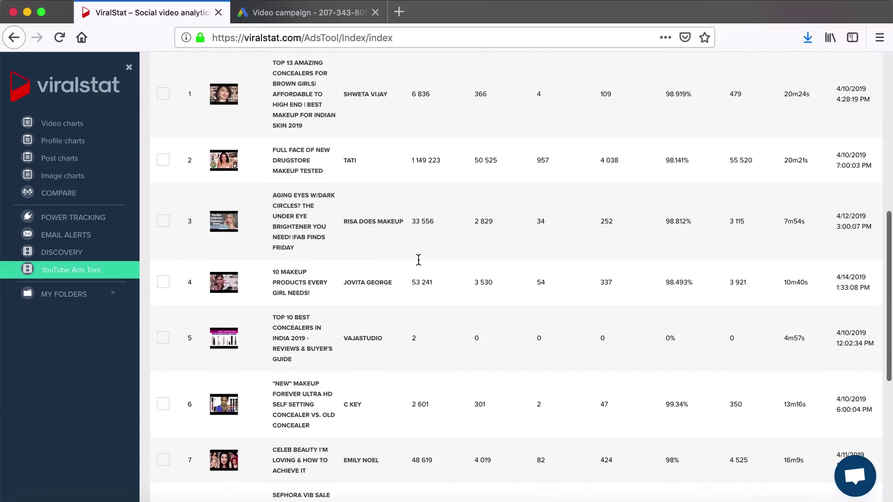
{"action": "left_click", "coordinate": [224, 305]}
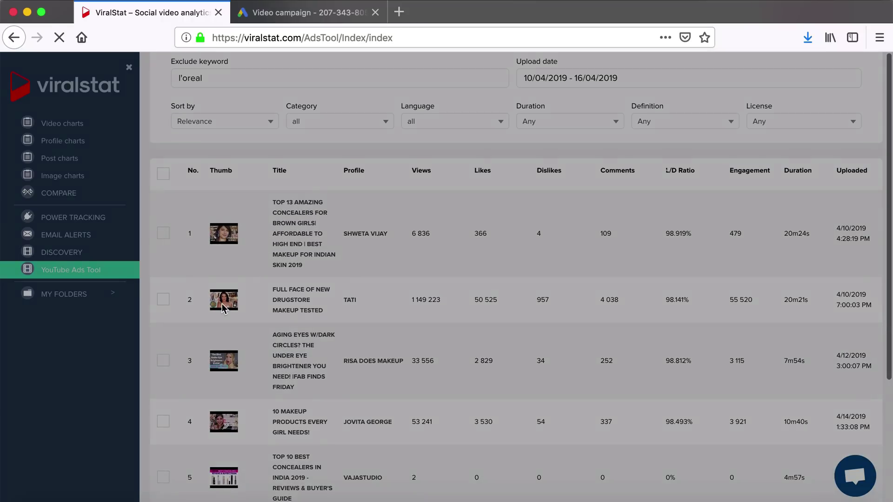
- Play the drugstore makeup video on YouTube to confirm it runs ads
{"action": "left_click", "coordinate": [442, 315]}
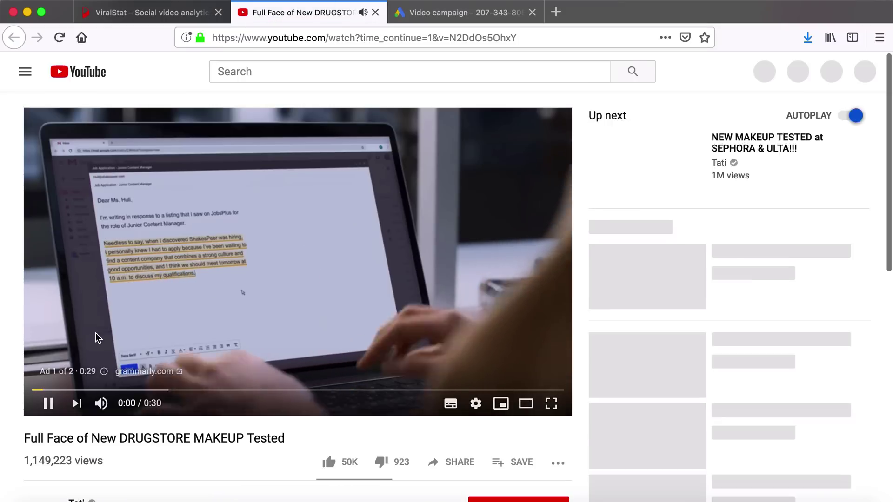
{"action": "scroll", "coordinate": [13, 380], "scroll_direction": "down", "scroll_amount": 10}
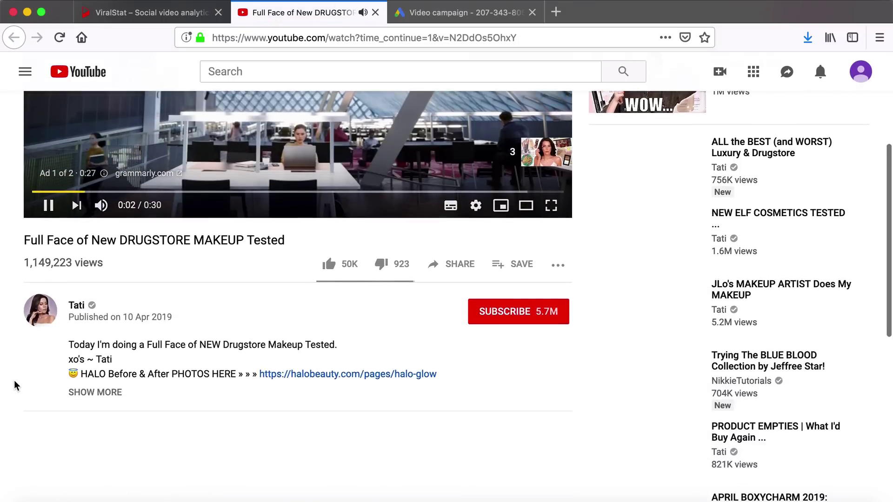
{"action": "scroll", "coordinate": [14, 381], "scroll_direction": "down", "scroll_amount": 3}
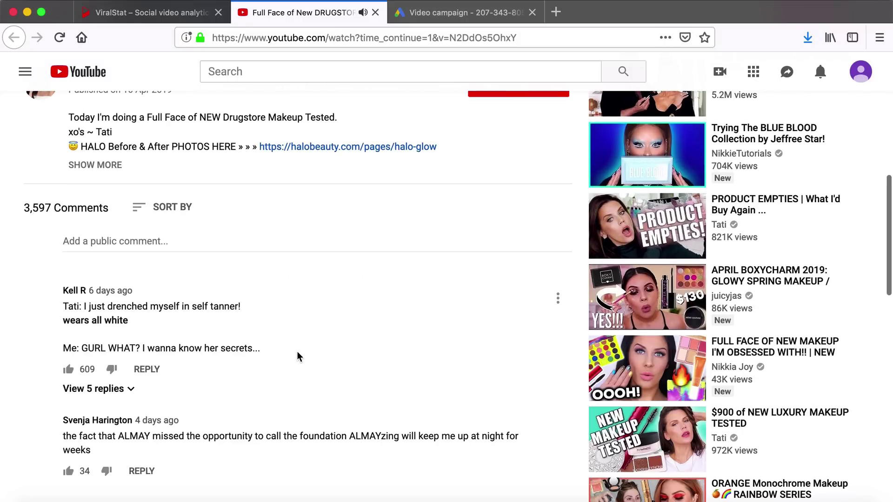
- Sort the video's comments Newest first, then close the YouTube tab
{"action": "left_click", "coordinate": [174, 207]}
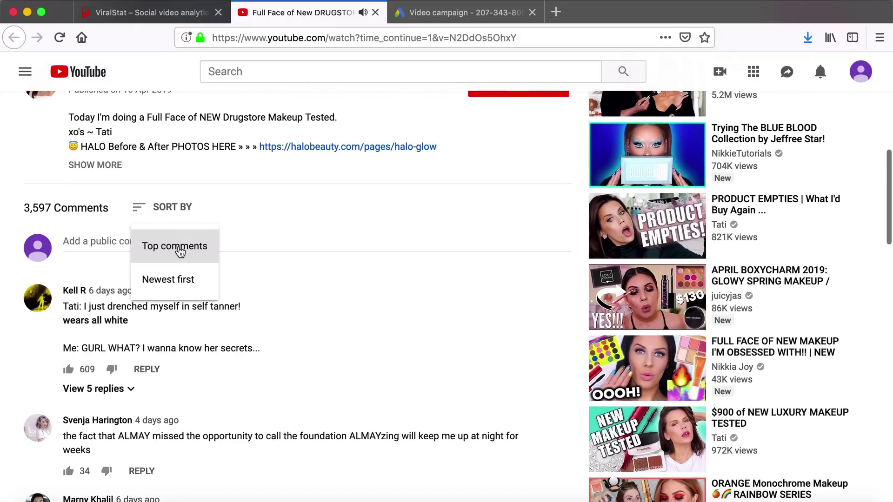
{"action": "left_click", "coordinate": [181, 285]}
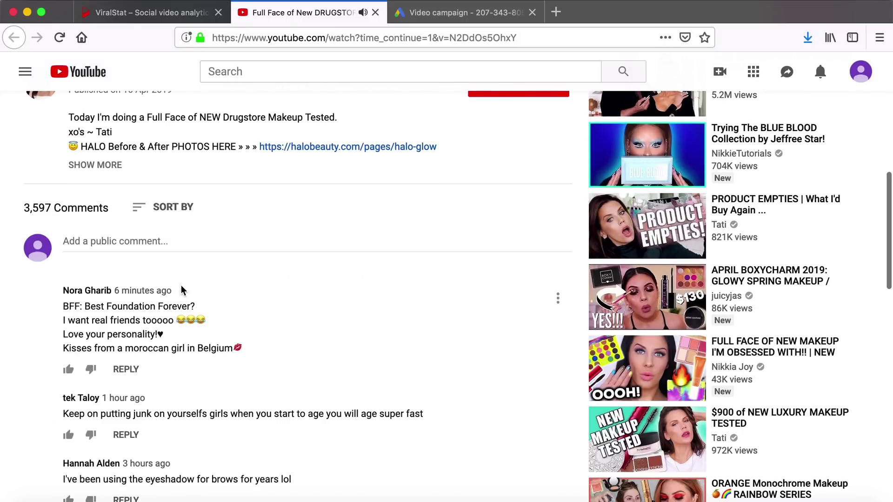
{"action": "scroll", "coordinate": [183, 288], "scroll_direction": "down", "scroll_amount": 5}
{"action": "scroll", "coordinate": [170, 339], "scroll_direction": "up", "scroll_amount": 15}
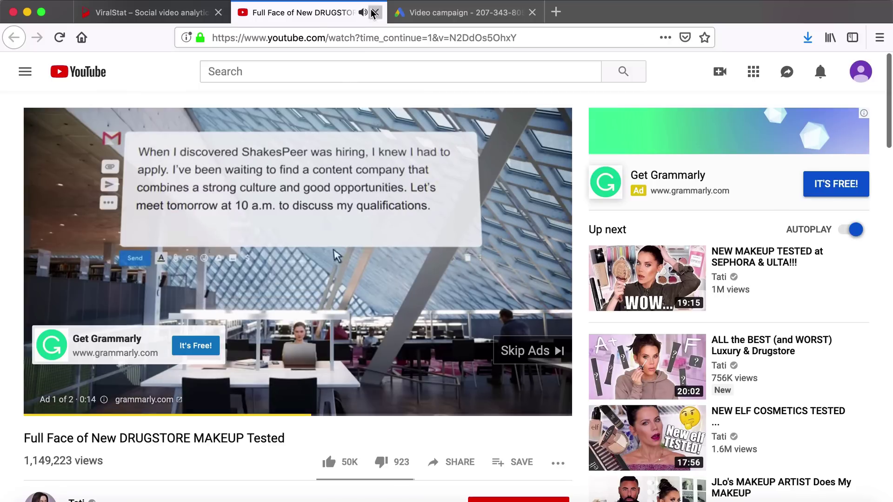
{"action": "key", "text": "super+w"}
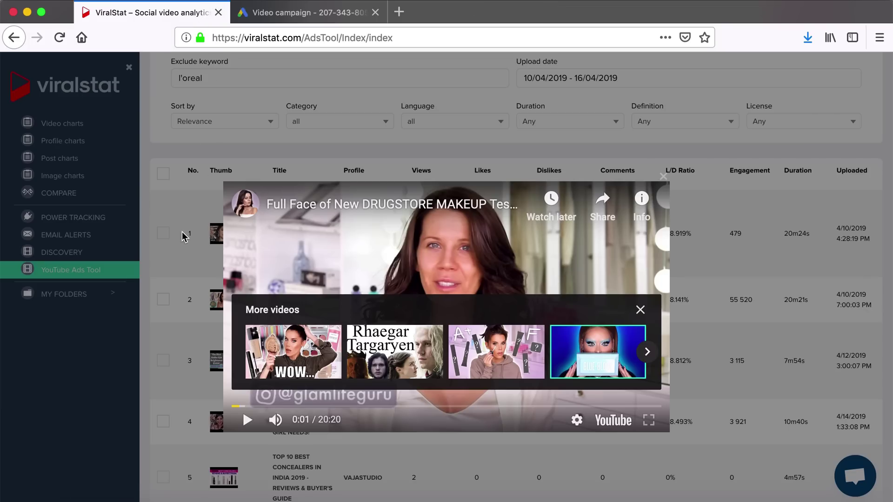
- Dismiss the video preview and select all 25 videos with the header checkbox
{"action": "left_click", "coordinate": [183, 237]}
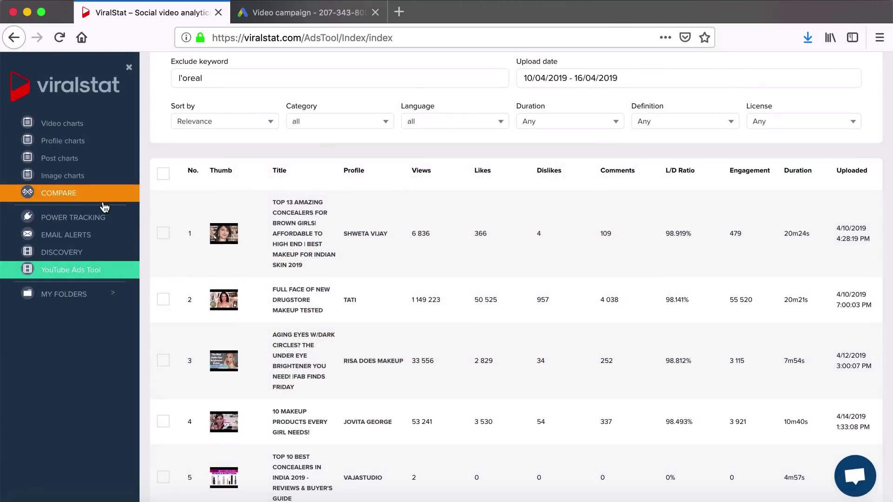
{"action": "left_click", "coordinate": [163, 232]}
{"action": "left_click", "coordinate": [163, 361]}
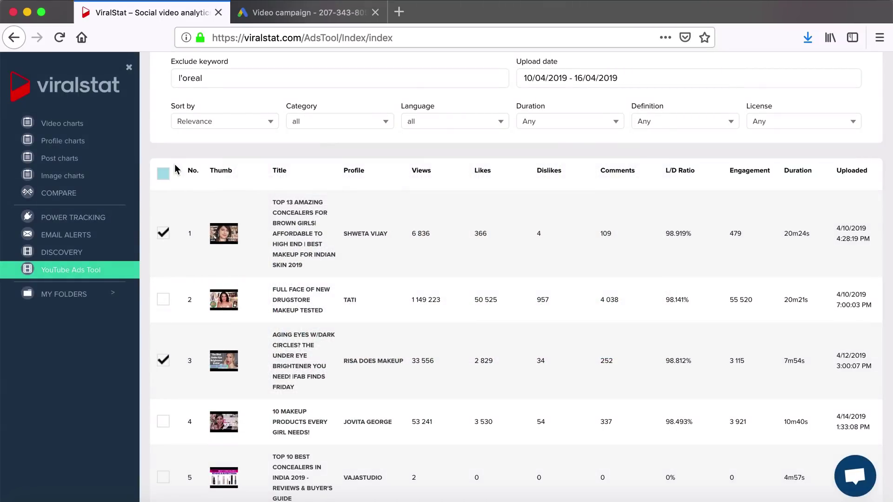
{"action": "left_click", "coordinate": [164, 173]}
{"action": "scroll", "coordinate": [184, 251], "scroll_direction": "down", "scroll_amount": 10}
{"action": "scroll", "coordinate": [185, 253], "scroll_direction": "down", "scroll_amount": 10}
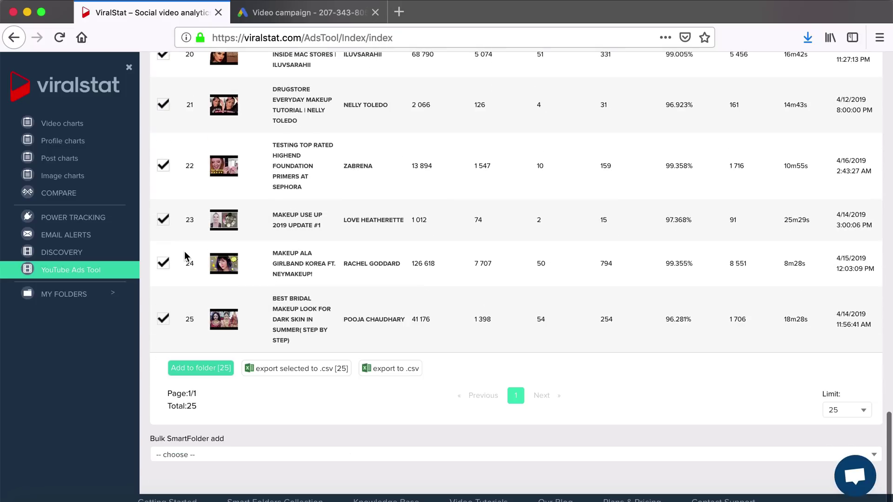
- Check the Bulk SmartFolder list and close it without choosing a folder
{"action": "left_click", "coordinate": [197, 454]}
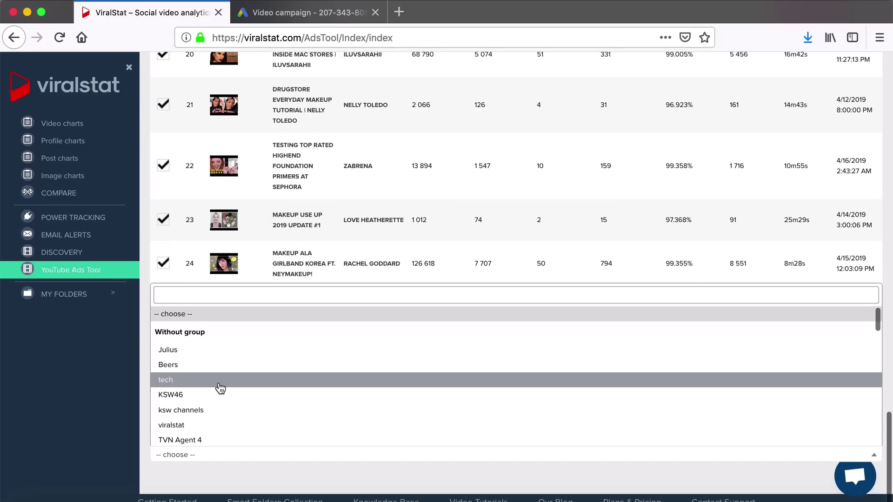
{"action": "scroll", "coordinate": [220, 389], "scroll_direction": "down", "scroll_amount": 10}
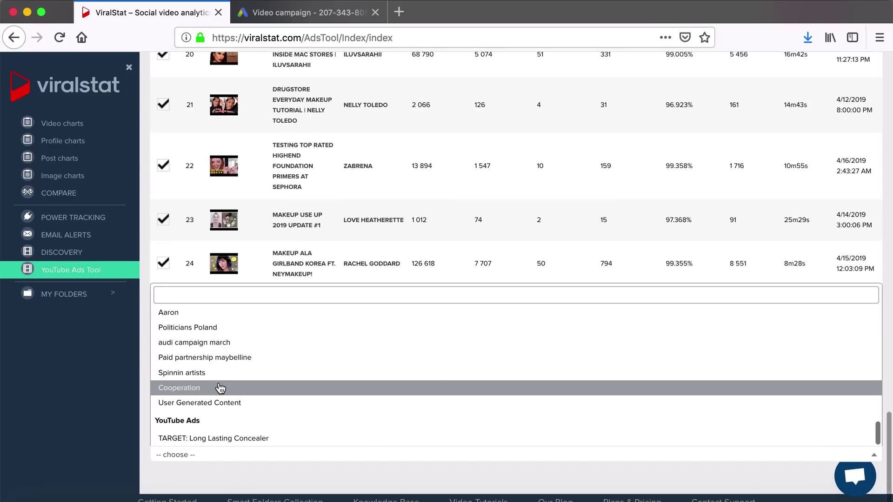
{"action": "left_click", "coordinate": [230, 465]}
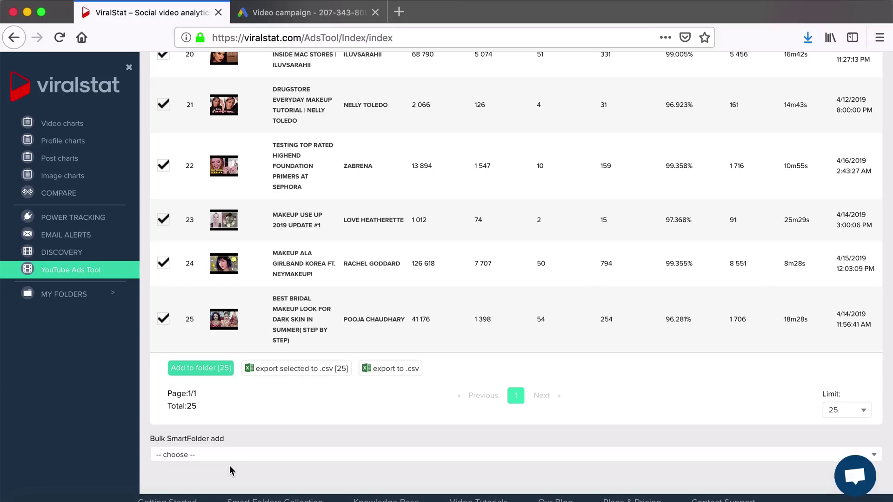
- Export the 25 selected videos to CSV and open the report with Numbers
{"action": "left_click", "coordinate": [303, 369]}
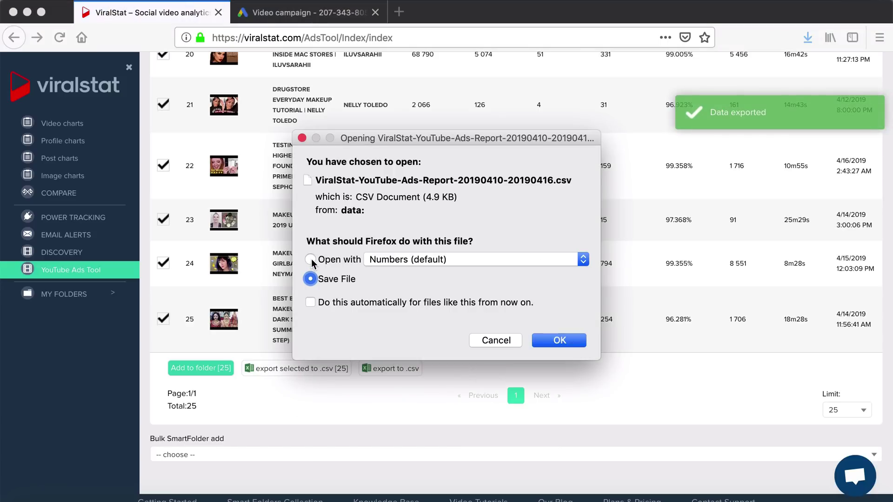
{"action": "left_click", "coordinate": [310, 259]}
{"action": "left_click", "coordinate": [571, 342]}
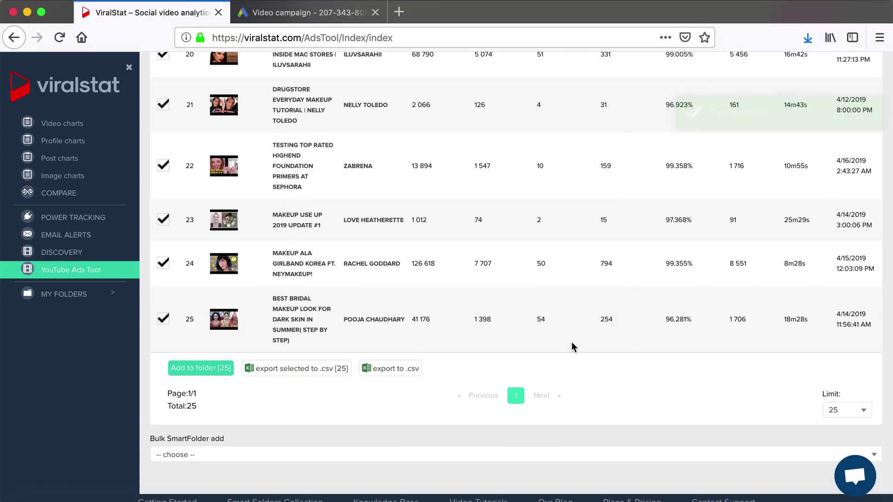
- Select the 25 Direct Link cells L2 through L26 in Numbers, then return to Firefox
{"action": "scroll", "coordinate": [571, 342], "scroll_direction": "right", "scroll_amount": 15}
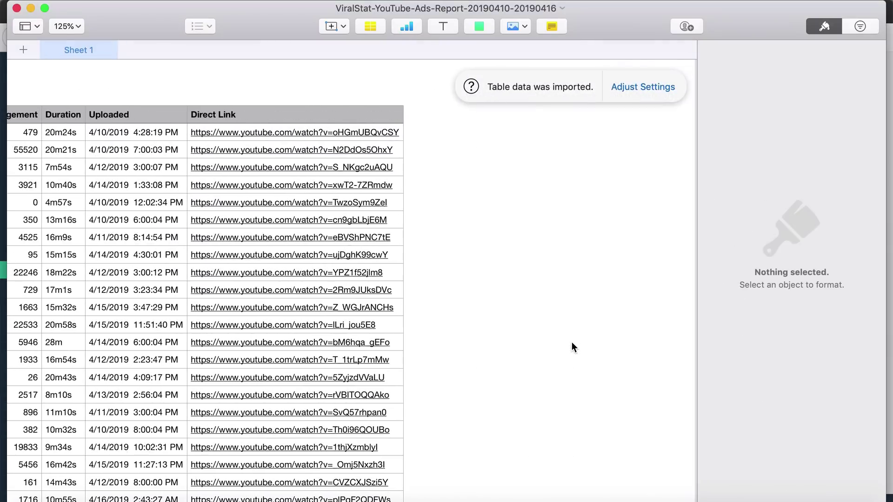
{"action": "left_click", "coordinate": [423, 136]}
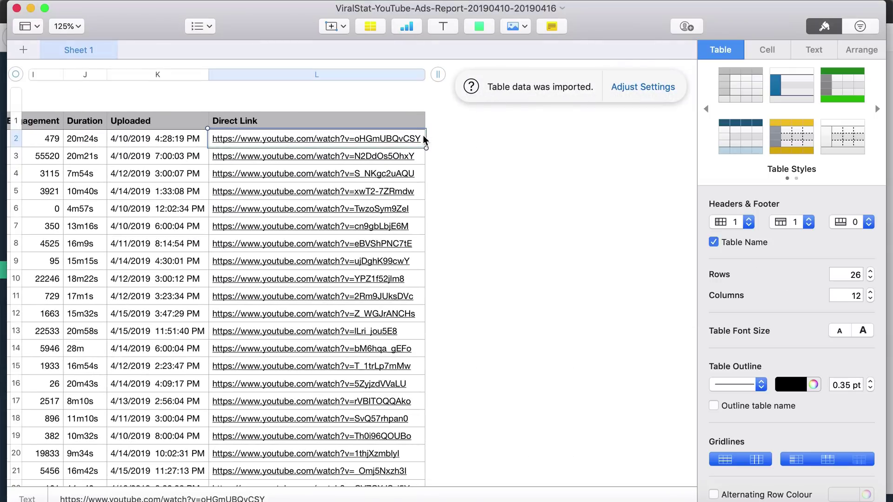
{"action": "scroll", "coordinate": [376, 155], "scroll_direction": "down", "scroll_amount": 5}
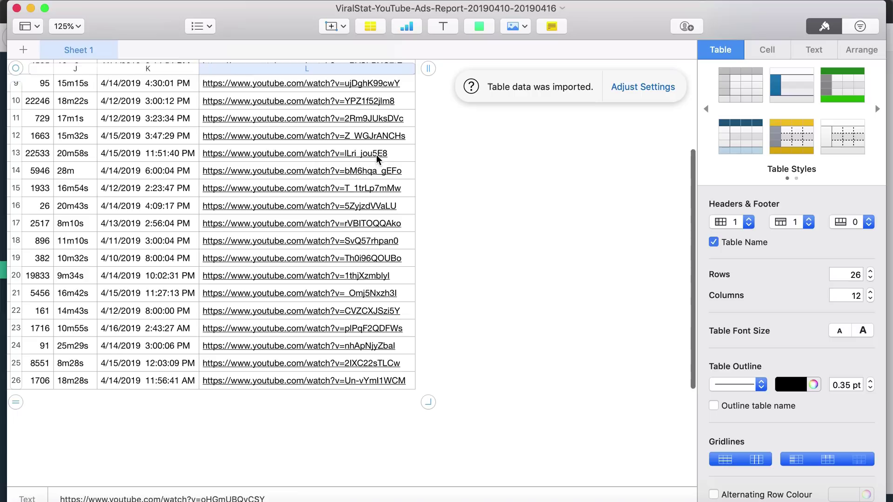
{"action": "left_click", "coordinate": [408, 367], "text": "shift"}
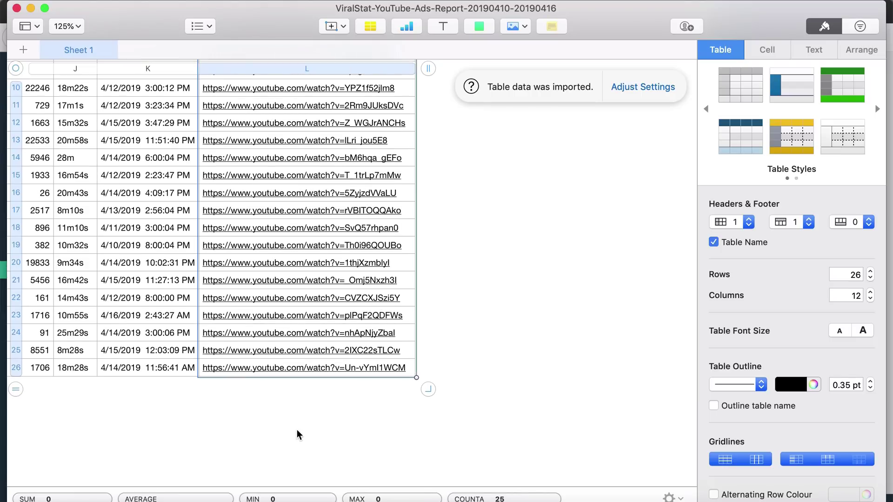
{"action": "left_click", "coordinate": [155, 488]}
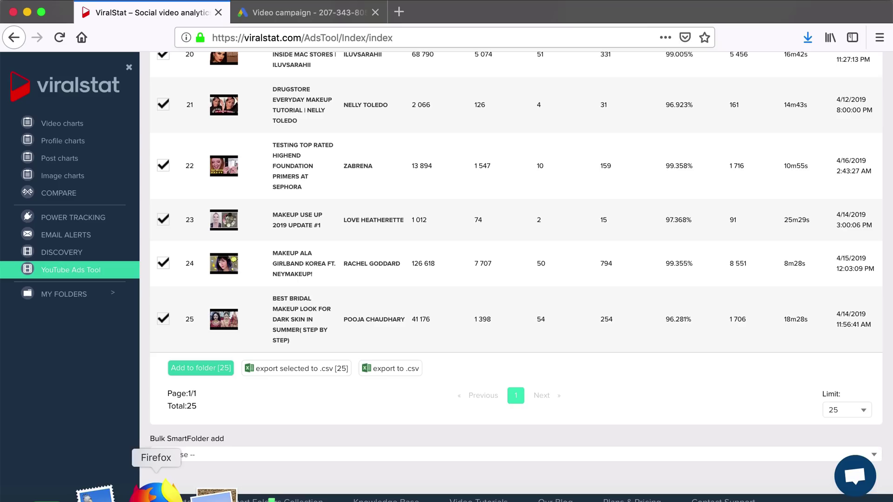
- Paste the 25 video links into YouTube videos' multiple placements box and add them to the campaign
{"action": "left_click", "coordinate": [309, 13]}
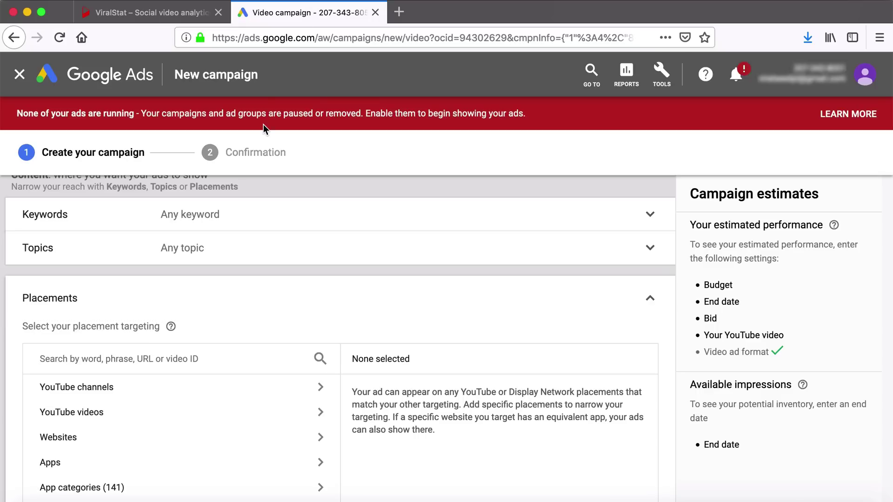
{"action": "left_click", "coordinate": [180, 412]}
{"action": "scroll", "coordinate": [180, 412], "scroll_direction": "down", "scroll_amount": 2}
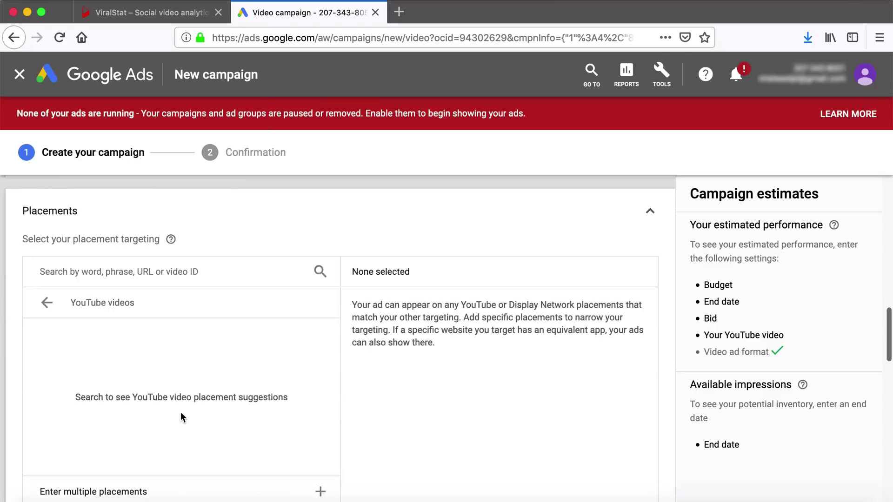
{"action": "scroll", "coordinate": [180, 412], "scroll_direction": "down", "scroll_amount": 3}
{"action": "left_click", "coordinate": [117, 353]}
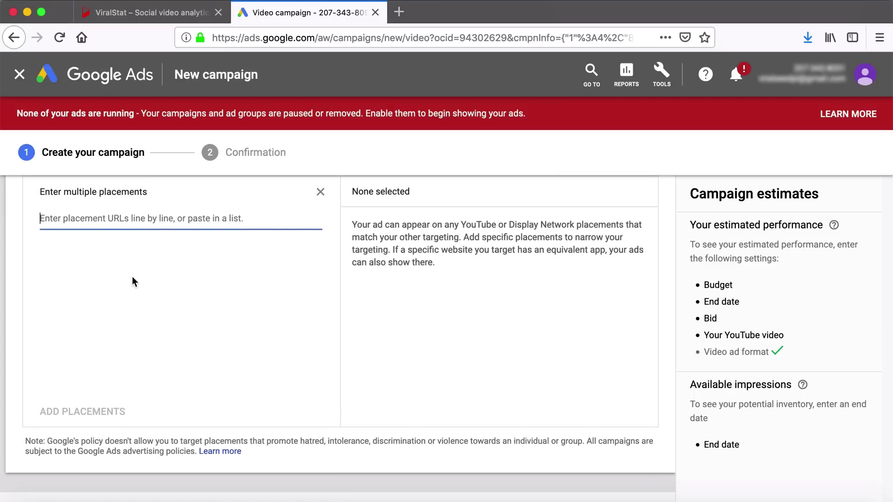
{"action": "type", "text": "https://www.youtube.com/watch?v=2Rm9JUksDVc https://www.youtube.com/watch?v=Z_WGJrANCHs https://www.youtube.com/watch?v=lLri_jou5E8 https://www.youtube.com/watch?v=bM6hqa_gEFo https://www.youtube.com/watch?v=T_1trLp7mMw https://www.youtube.com/watch?v=5ZyjzdVVaLU https://www.youtube.com/watch?v=rVBITOQQAko https://www.youtube.com/watch?v=SvQ57rhpan0 https://www.youtube.com/watch?v=Th0i96QOUBo https://www.youtube.com/watch?v=1thjXzmblyl https://www.youtube.com/watch?v=_Omj5Nxzh3l https://www.youtube.com/watch?v=CVZCXJSzi5Y https://www.youtube.com/watch?v=plPqF2QDFWs https://www.youtube.com/watch?v=nhApNjyZbal https://www.youtube.com/watch?v=2lXC22sTLCw https://www.youtube.com/watch?v=Un-vYml1WCM"}
{"action": "scroll", "coordinate": [141, 402], "scroll_direction": "down", "scroll_amount": 2}
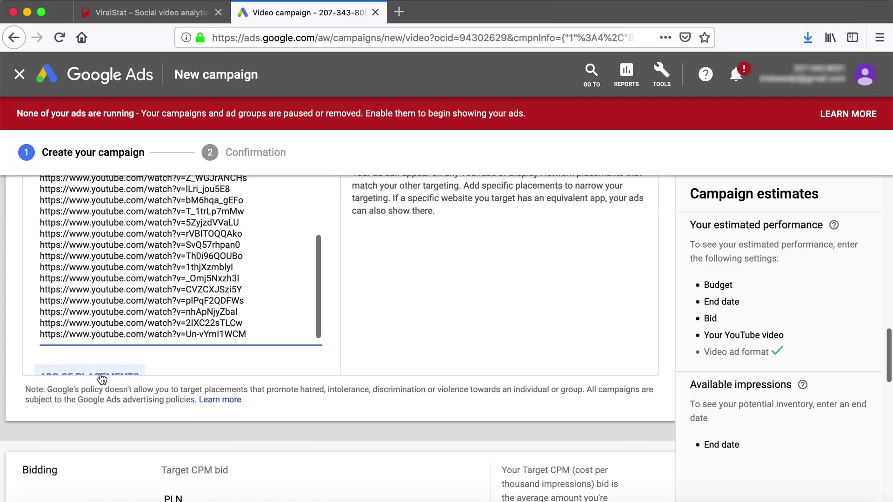
{"action": "left_click", "coordinate": [100, 374]}
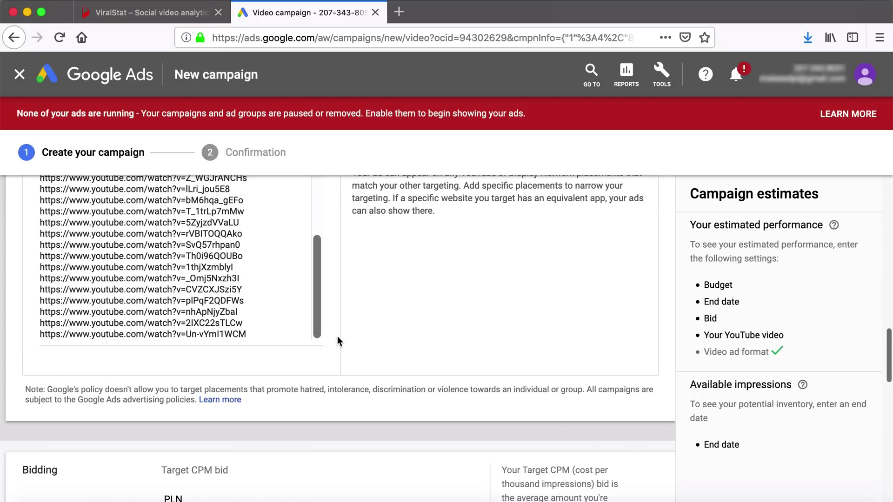
{"action": "scroll", "coordinate": [528, 377], "scroll_direction": "down", "scroll_amount": 8}
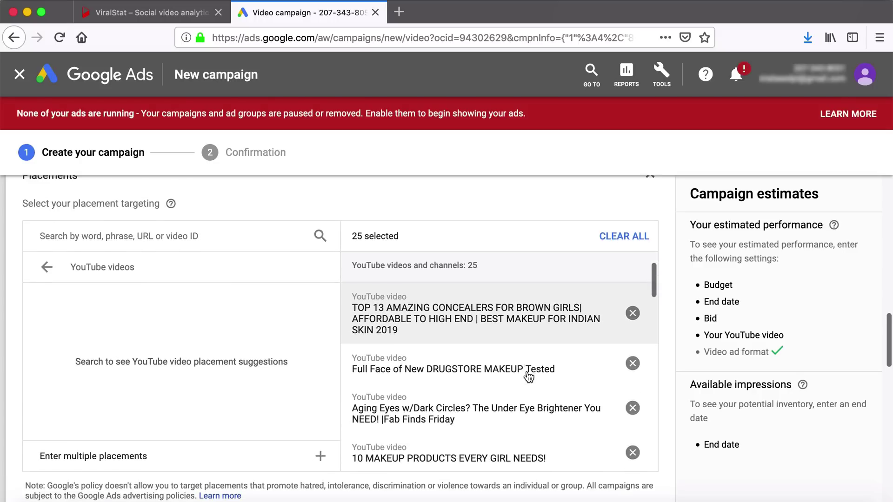
{"action": "scroll", "coordinate": [528, 377], "scroll_direction": "down", "scroll_amount": 5}
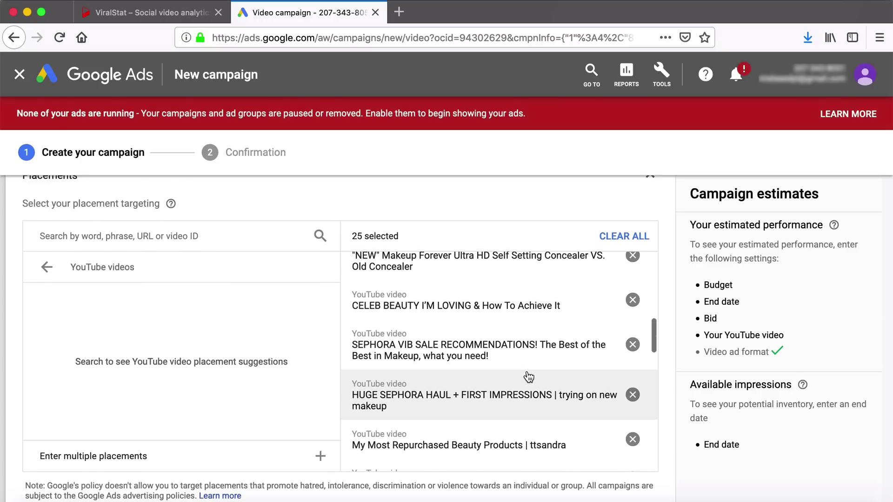
- Switch to the ViralStat tab and scroll back to the top of the checked results
{"action": "left_click", "coordinate": [123, 13]}
{"action": "scroll", "coordinate": [279, 278], "scroll_direction": "up", "scroll_amount": 10}
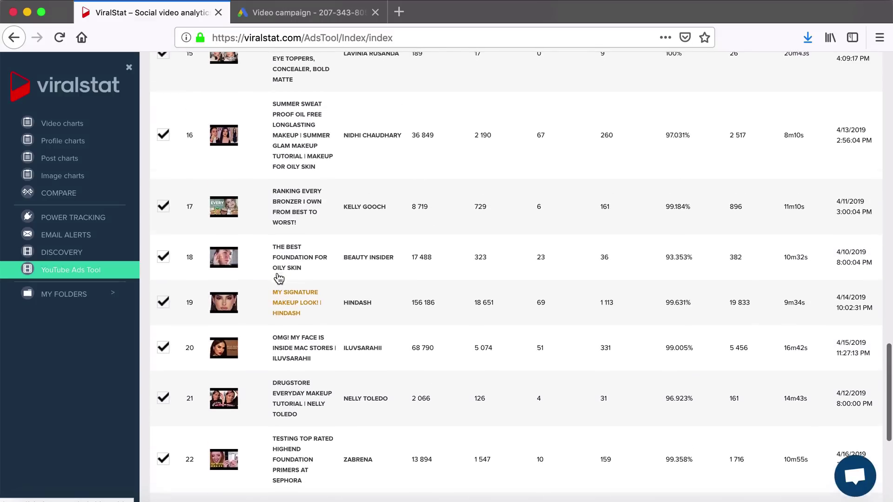
{"action": "scroll", "coordinate": [554, 319], "scroll_direction": "up", "scroll_amount": 10}
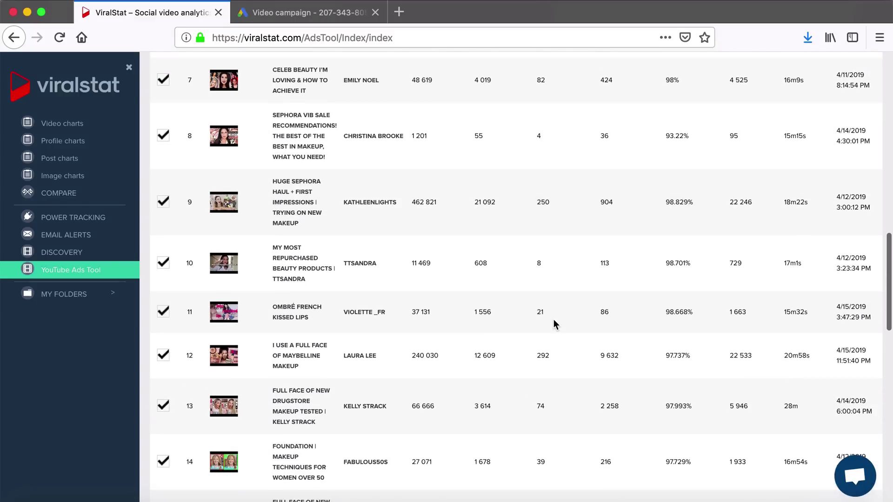
{"action": "scroll", "coordinate": [553, 319], "scroll_direction": "up", "scroll_amount": 5}
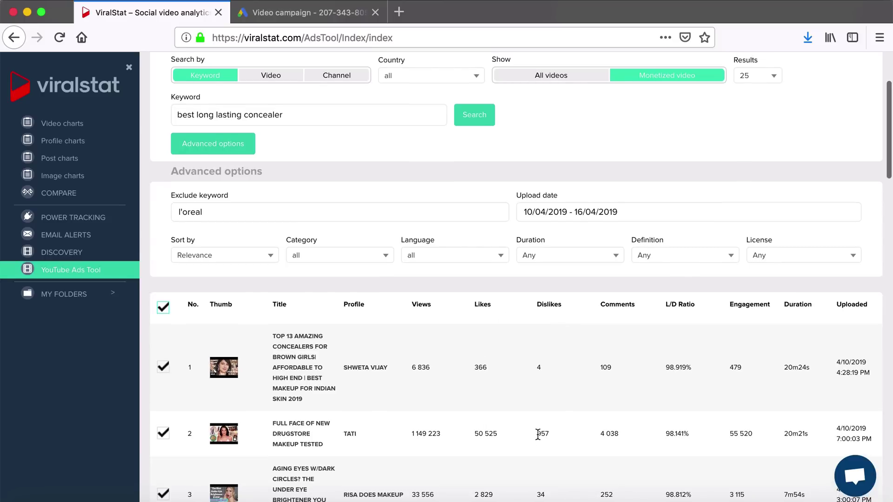
{"action": "scroll", "coordinate": [558, 431], "scroll_direction": "down", "scroll_amount": 3}
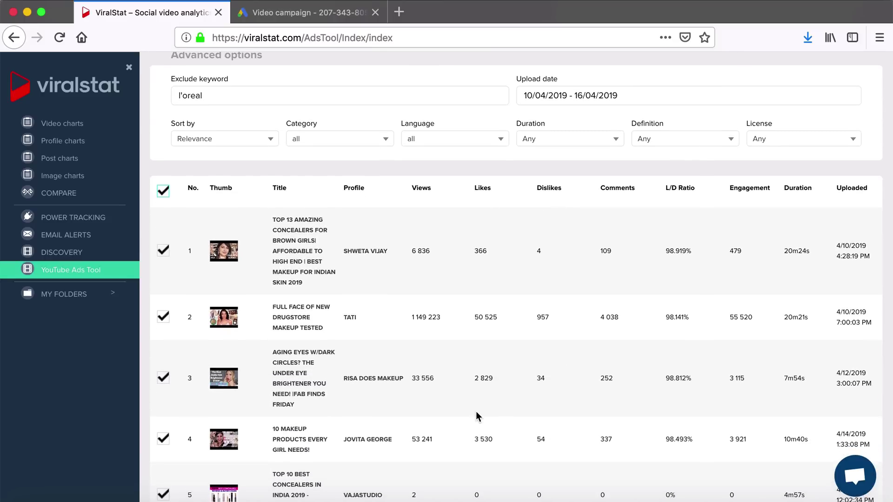